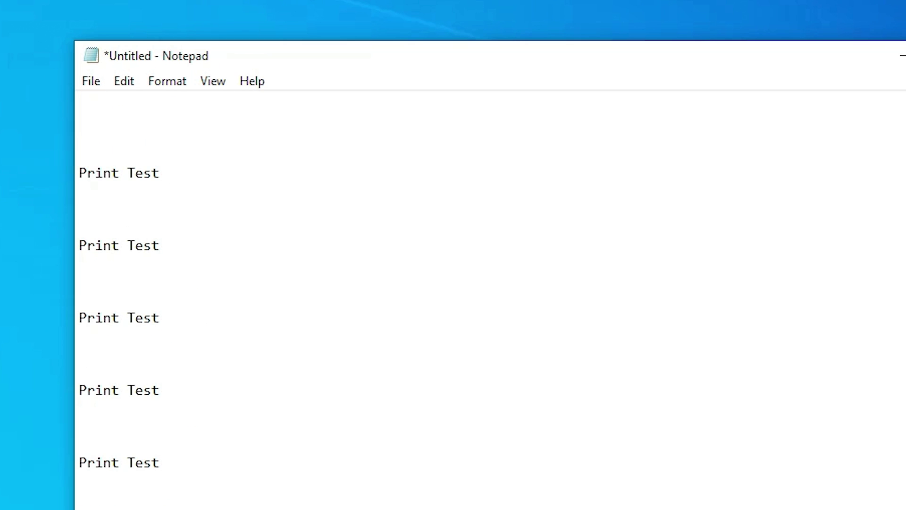
- Select HP LaserJet 1022 as the printer in Notepad's Print dialog
click(91, 82)
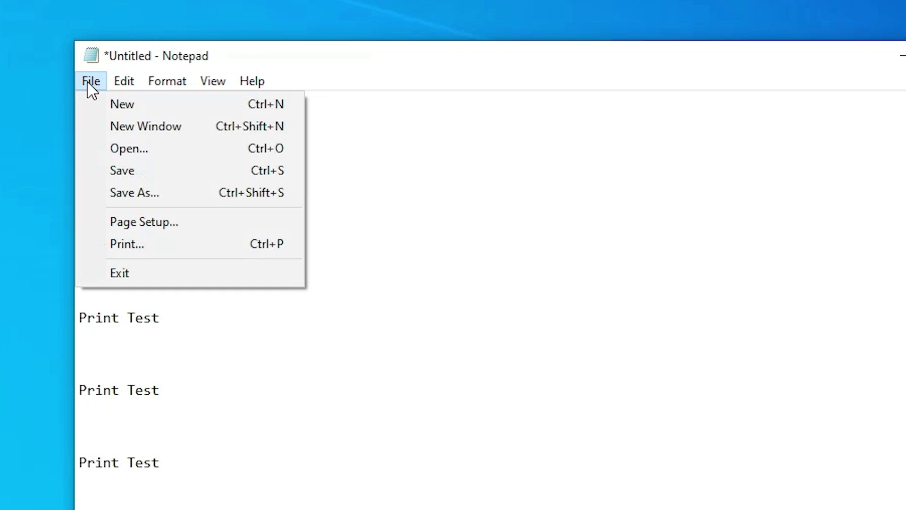
click(160, 251)
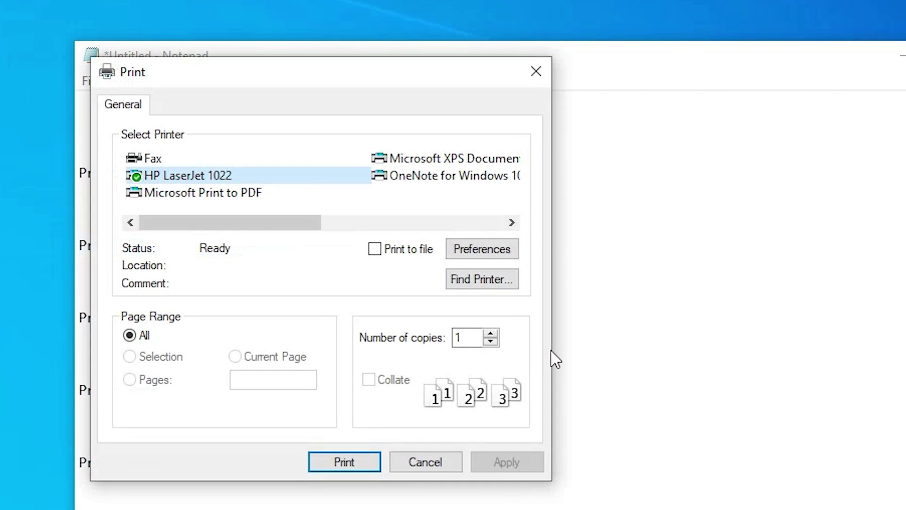
click(192, 182)
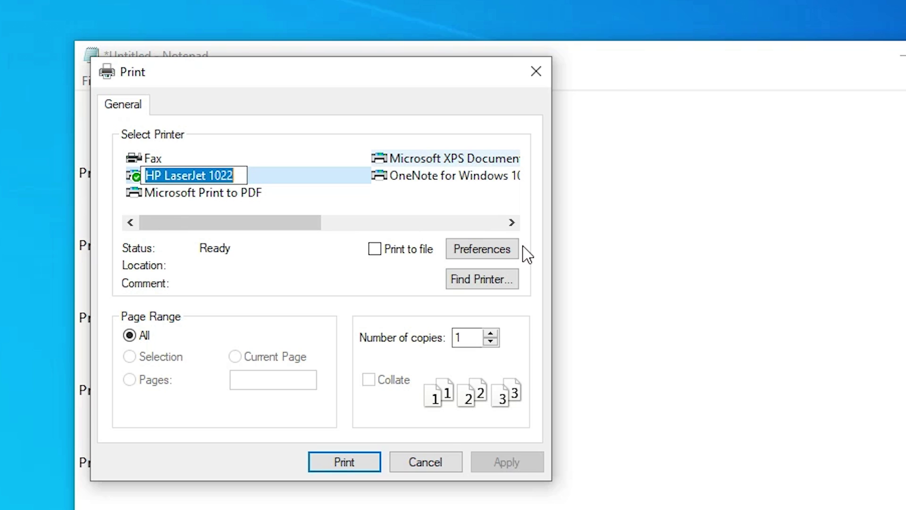
click(131, 174)
- Set the Paper/Quality paper size to A4 in printing preferences, after briefly trying Legal and A5
click(484, 251)
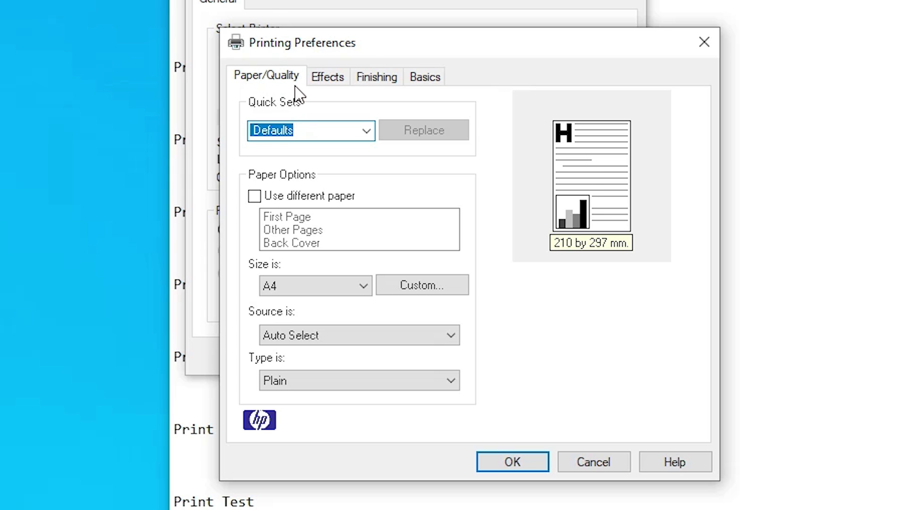
click(277, 84)
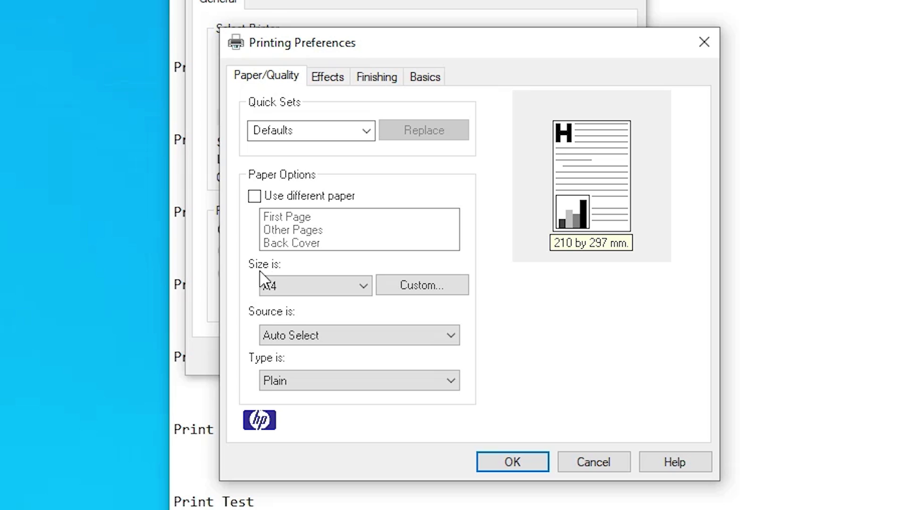
click(324, 291)
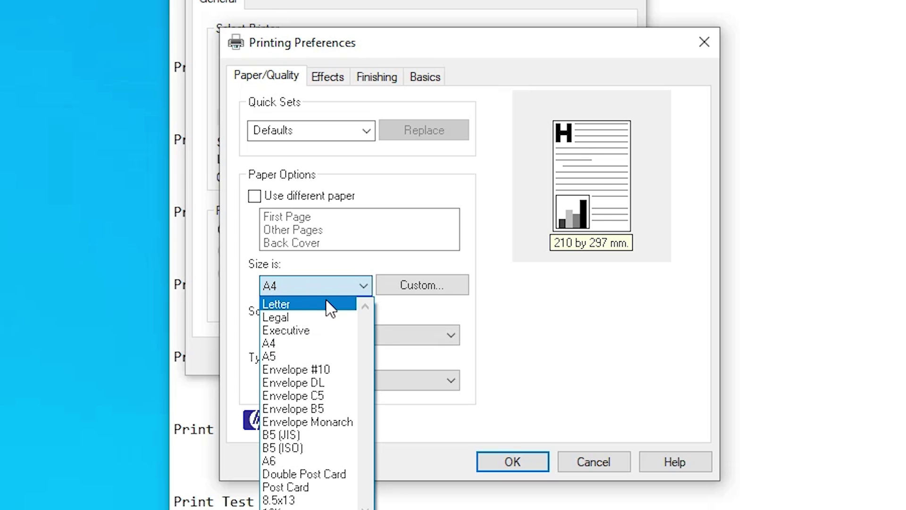
click(294, 317)
click(336, 287)
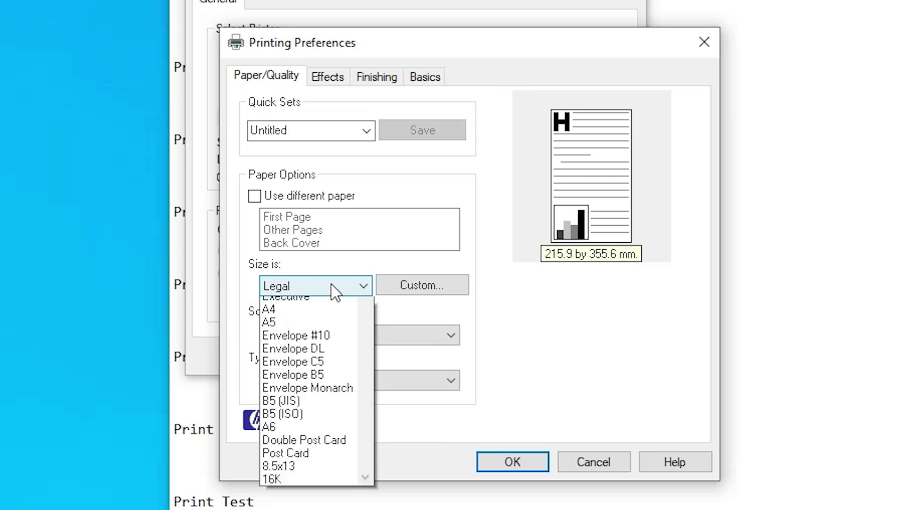
click(273, 344)
click(319, 286)
click(280, 356)
click(305, 291)
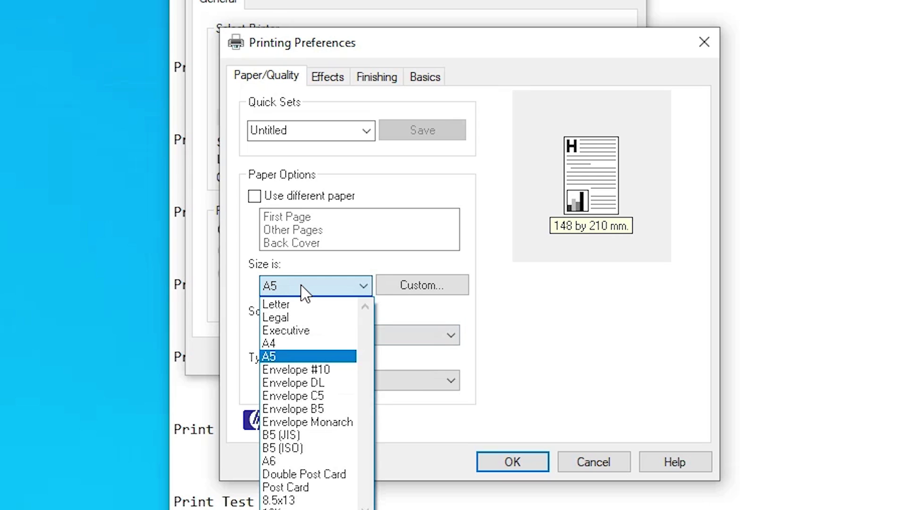
click(286, 346)
- Confirm the A4 preferences and apply them to the HP LaserJet 1022 print job
click(507, 468)
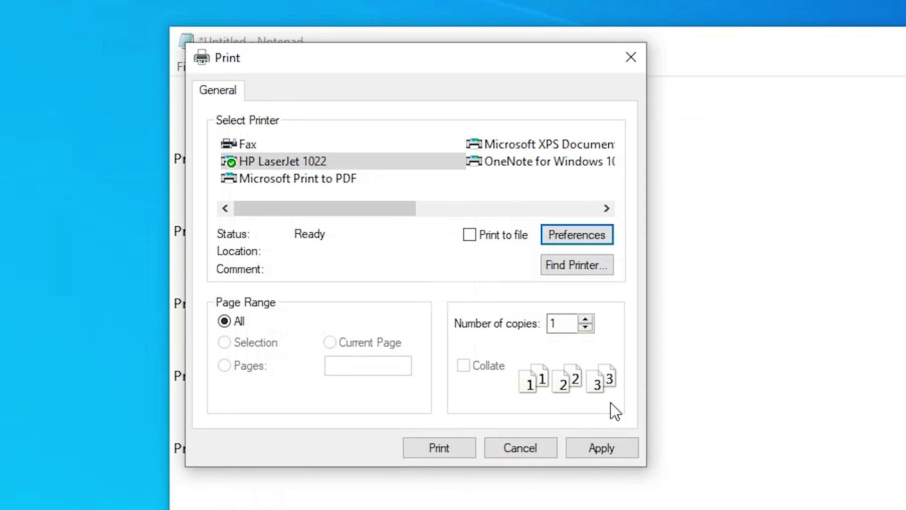
click(596, 452)
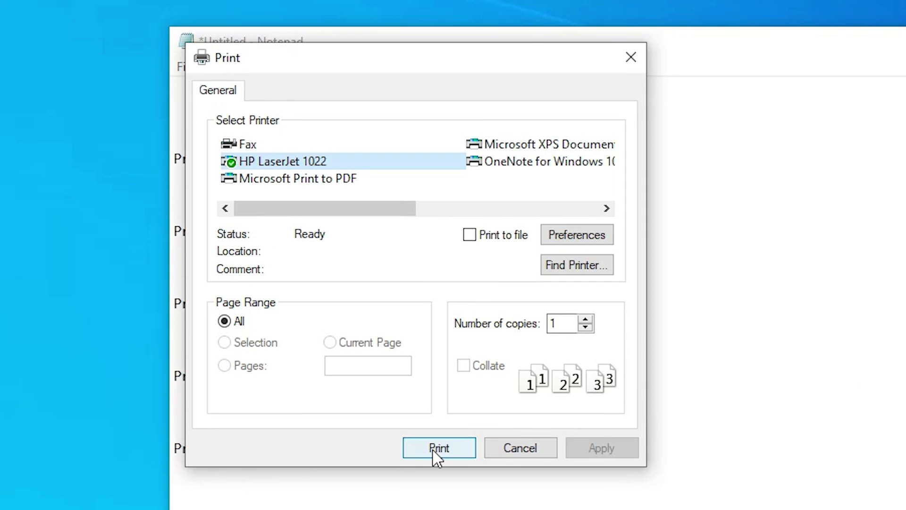